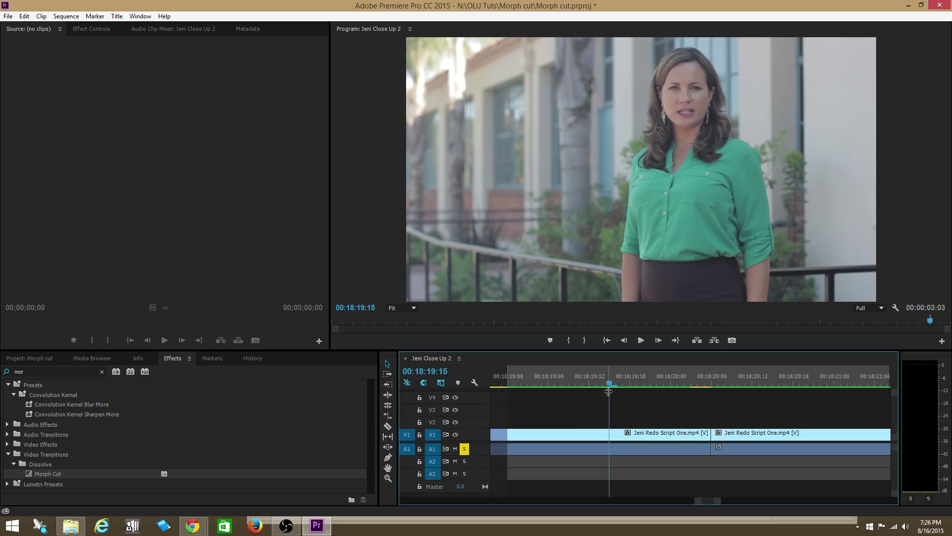
{"action": "left_click", "coordinate": [641, 340]}
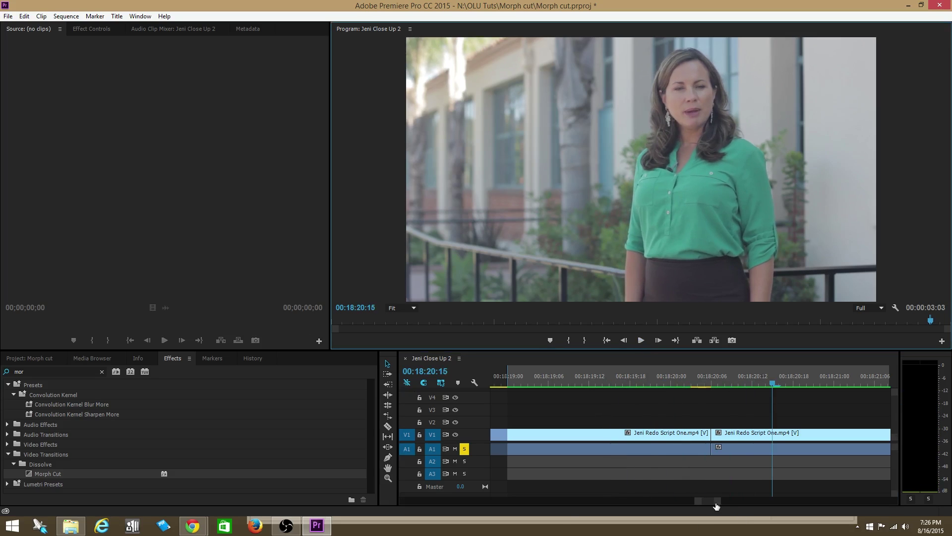
{"action": "left_click_drag", "start_coordinate": [720, 501], "coordinate": [728, 501]}
{"action": "left_click", "coordinate": [529, 375]}
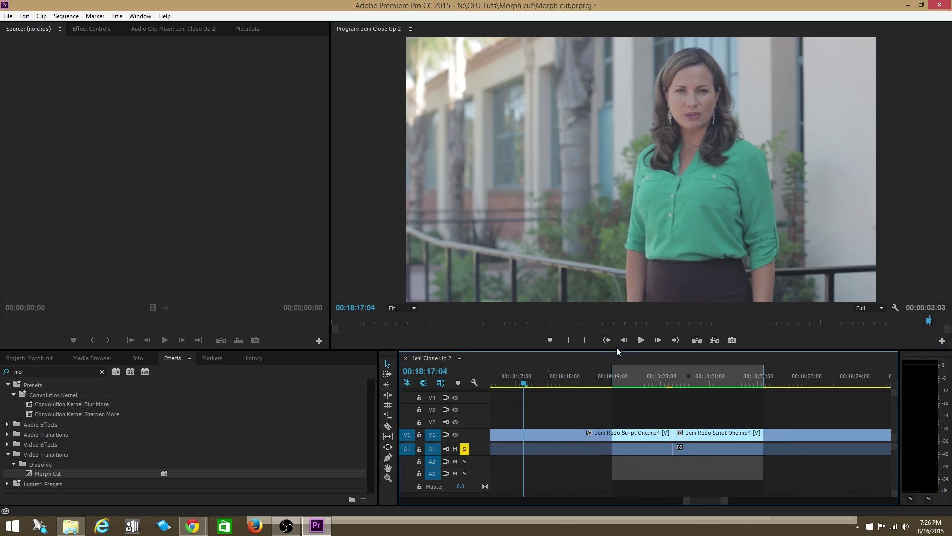
{"action": "left_click", "coordinate": [642, 341]}
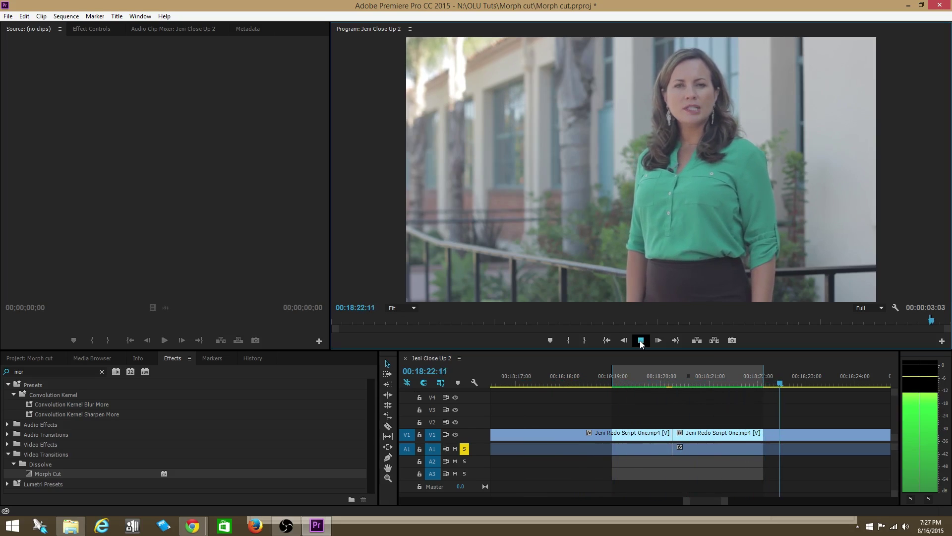
{"action": "left_click", "coordinate": [641, 341]}
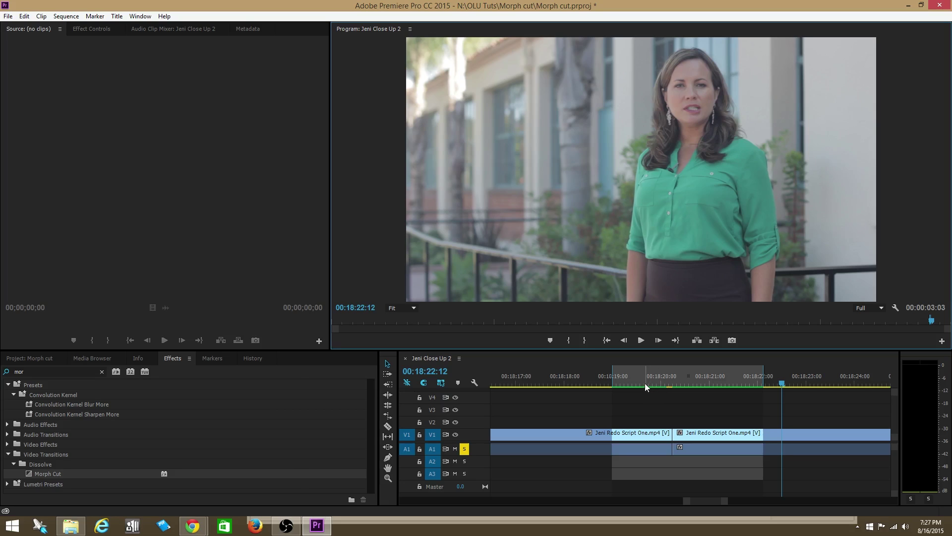
{"action": "left_click", "coordinate": [621, 377]}
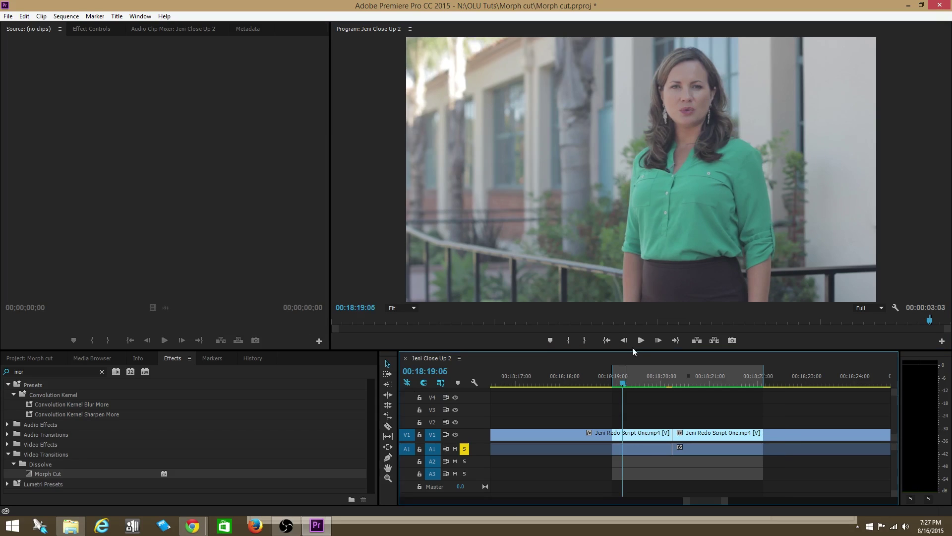
{"action": "left_click", "coordinate": [641, 340]}
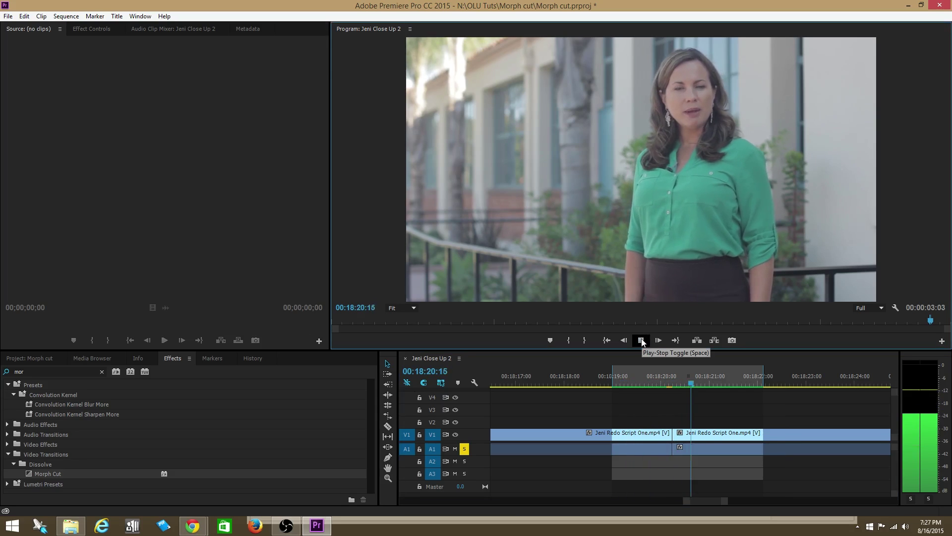
{"action": "left_click", "coordinate": [641, 340]}
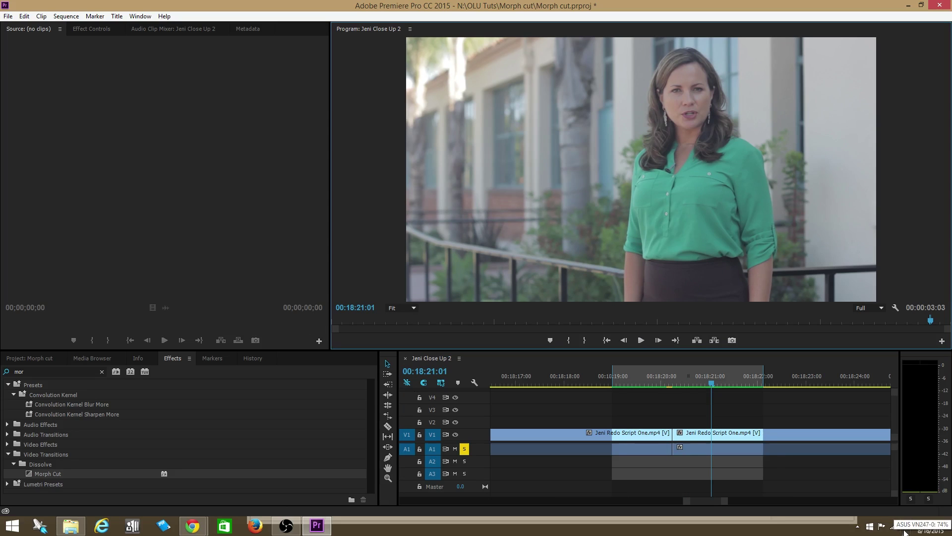
{"action": "left_click", "coordinate": [639, 376]}
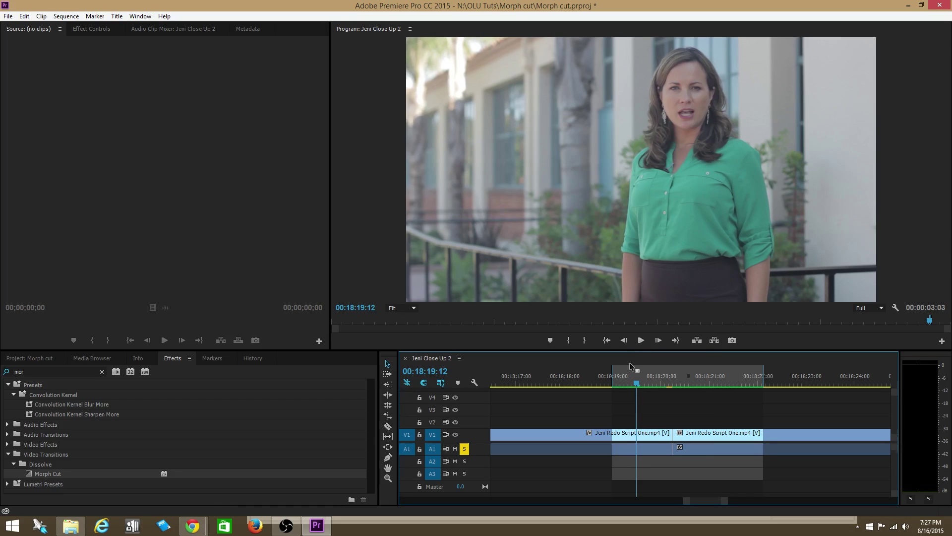
{"action": "left_click", "coordinate": [619, 376]}
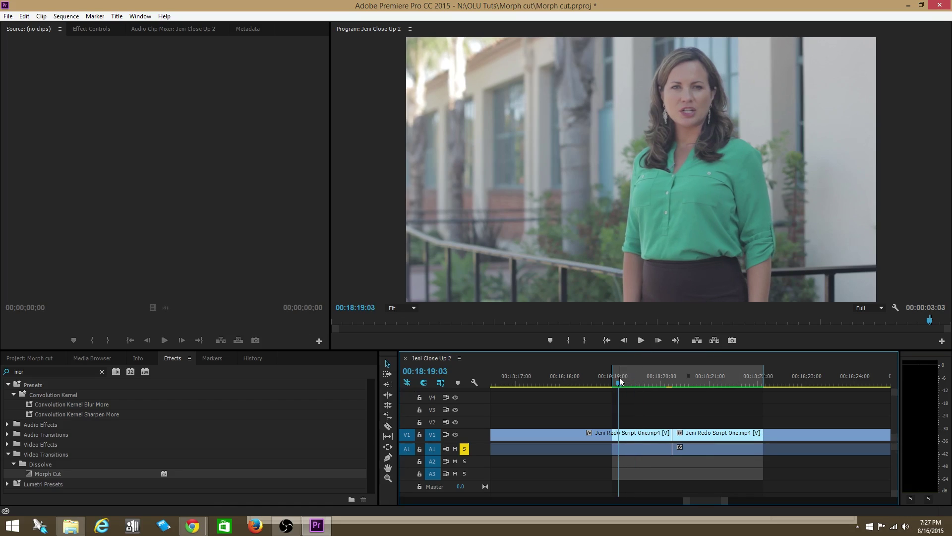
{"action": "left_click", "coordinate": [640, 341]}
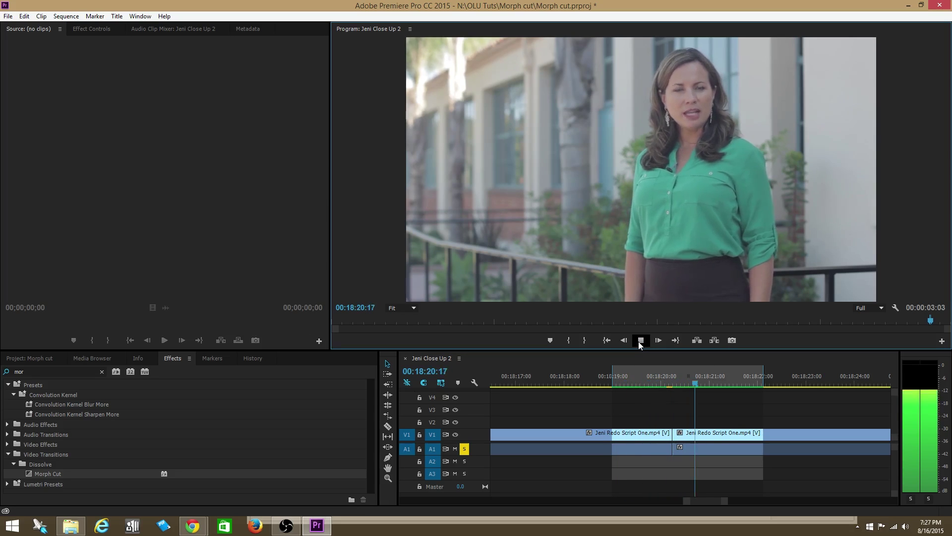
{"action": "left_click", "coordinate": [640, 342]}
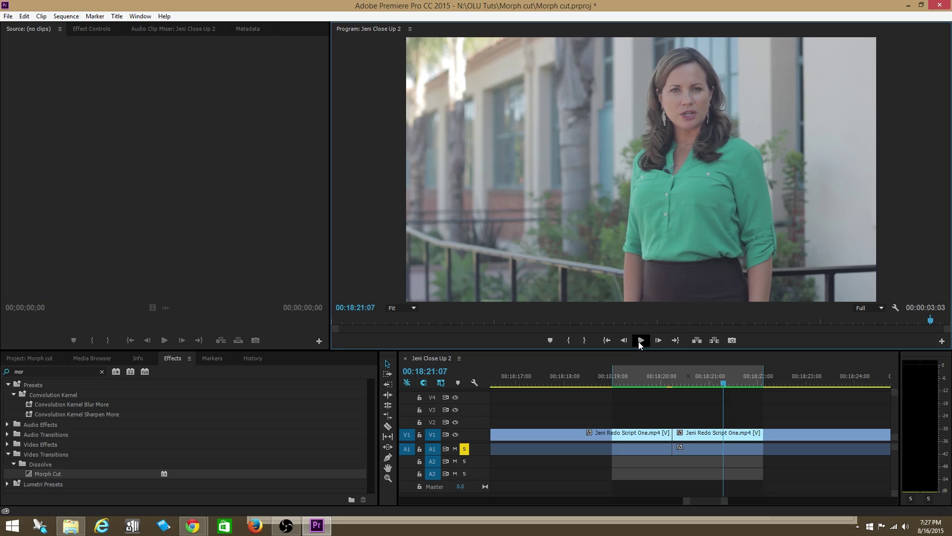
{"action": "mouse_move", "coordinate": [642, 383]}
{"action": "left_mouse_down"}
{"action": "mouse_move", "coordinate": [685, 373]}
{"action": "mouse_move", "coordinate": [649, 379]}
{"action": "left_mouse_up"}
{"action": "key", "text": "Left"}
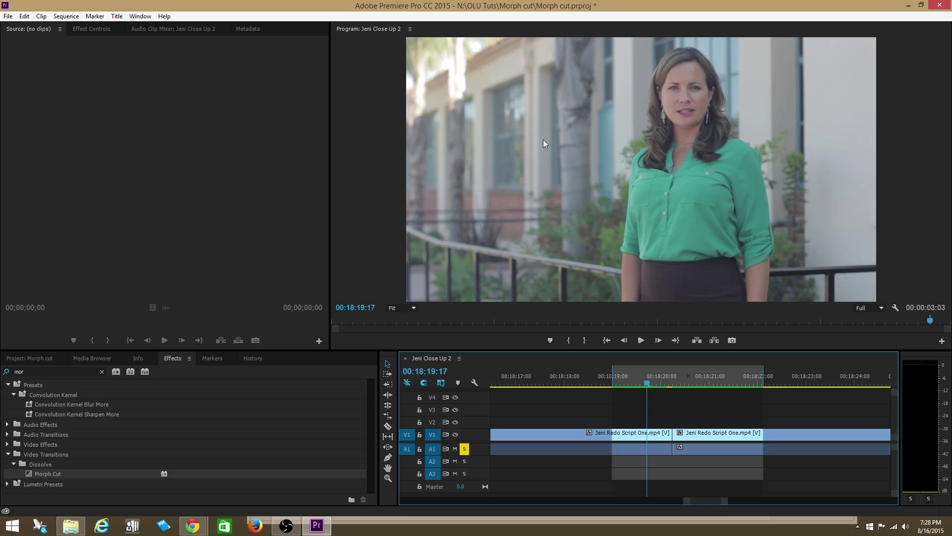
{"action": "left_click", "coordinate": [639, 383]}
{"action": "mouse_move", "coordinate": [640, 384]}
{"action": "left_mouse_down"}
{"action": "mouse_move", "coordinate": [626, 384]}
{"action": "mouse_move", "coordinate": [637, 384]}
{"action": "left_mouse_up"}
{"action": "left_click", "coordinate": [641, 341]}
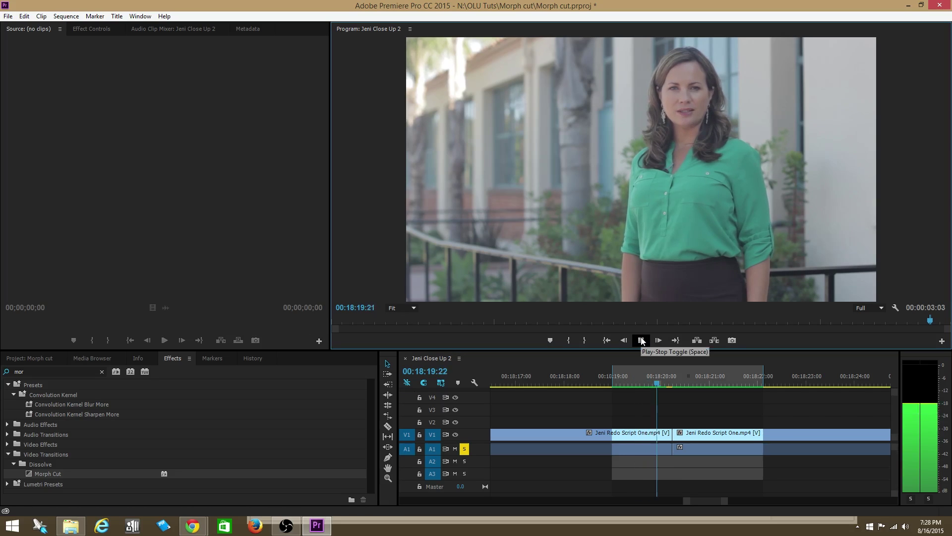
{"action": "left_click", "coordinate": [641, 340]}
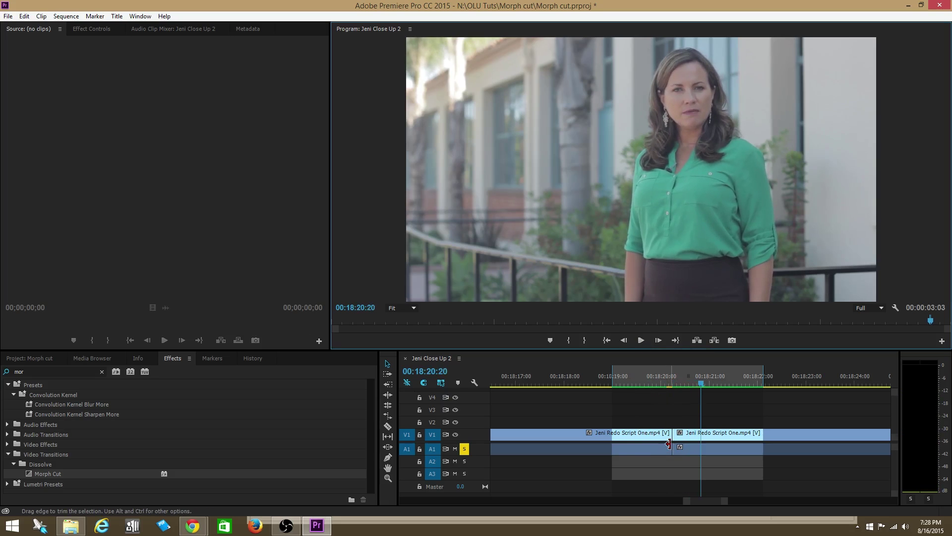
{"action": "mouse_move", "coordinate": [680, 385]}
{"action": "left_mouse_down"}
{"action": "mouse_move", "coordinate": [657, 389]}
{"action": "mouse_move", "coordinate": [665, 386]}
{"action": "left_mouse_up"}
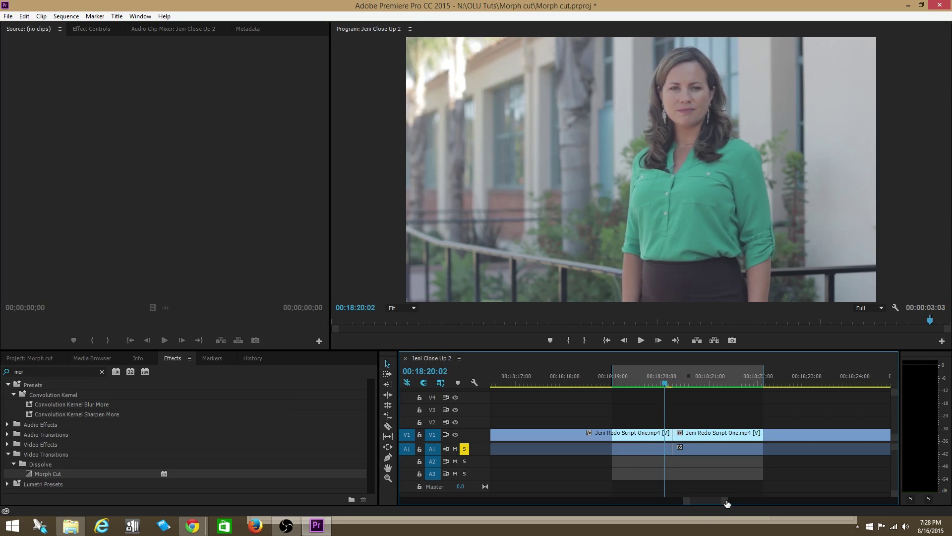
{"action": "left_click_drag", "start_coordinate": [725, 503], "coordinate": [710, 502]}
{"action": "left_click", "coordinate": [622, 380]}
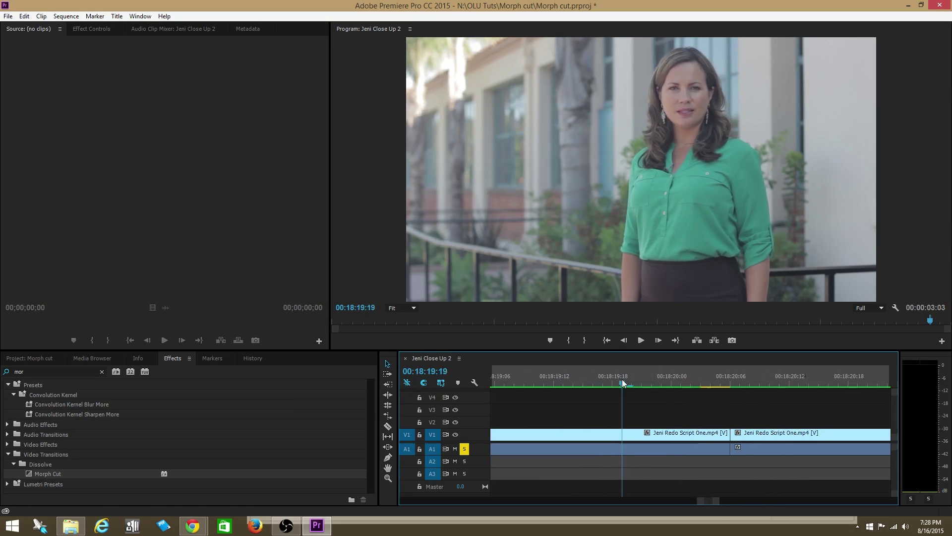
{"action": "left_click", "coordinate": [642, 341]}
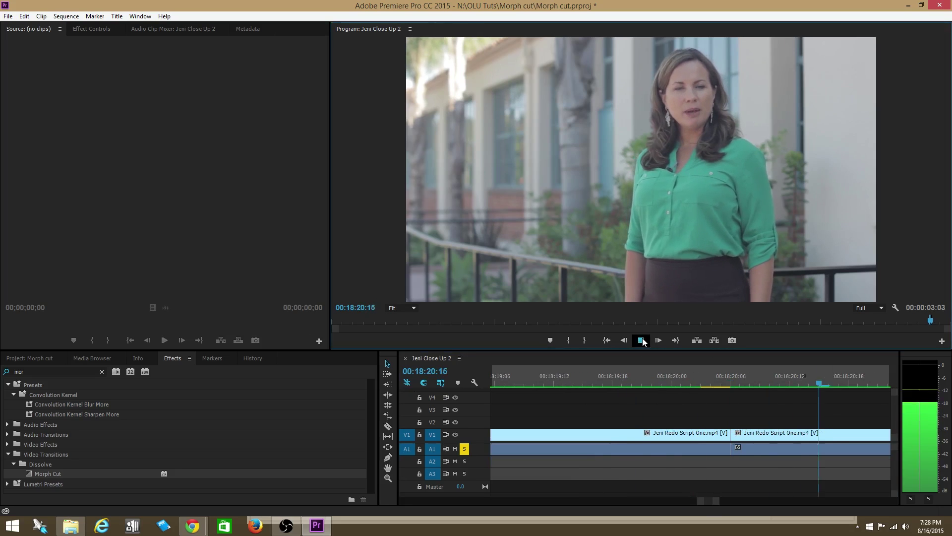
{"action": "left_click", "coordinate": [642, 341]}
{"action": "left_click", "coordinate": [721, 385]}
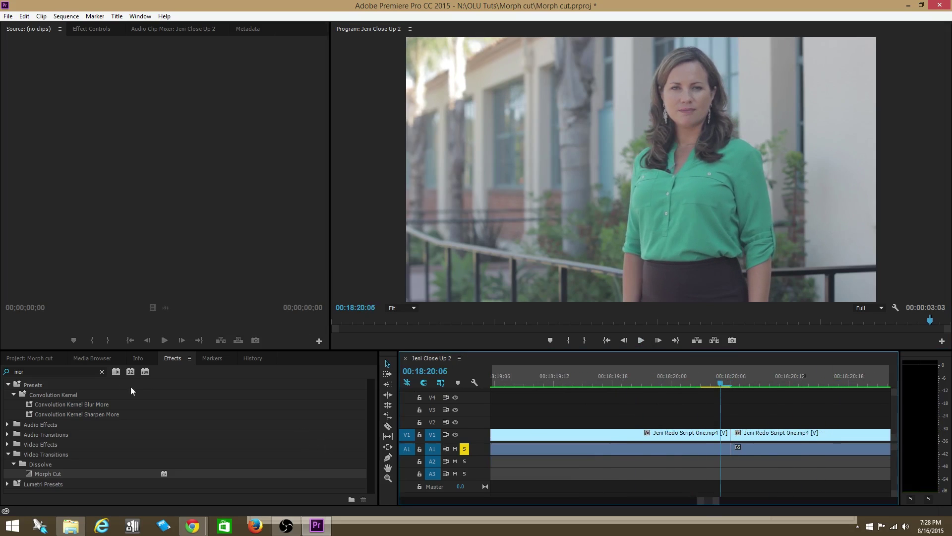
- Search 'morp', drop Morph Cut onto the V1 edit point, and shorten it around the cut
{"action": "left_click", "coordinate": [50, 371]}
{"action": "key", "text": "BackSpace"}
{"action": "key", "text": "BackSpace"}
{"action": "key", "text": "BackSpace"}
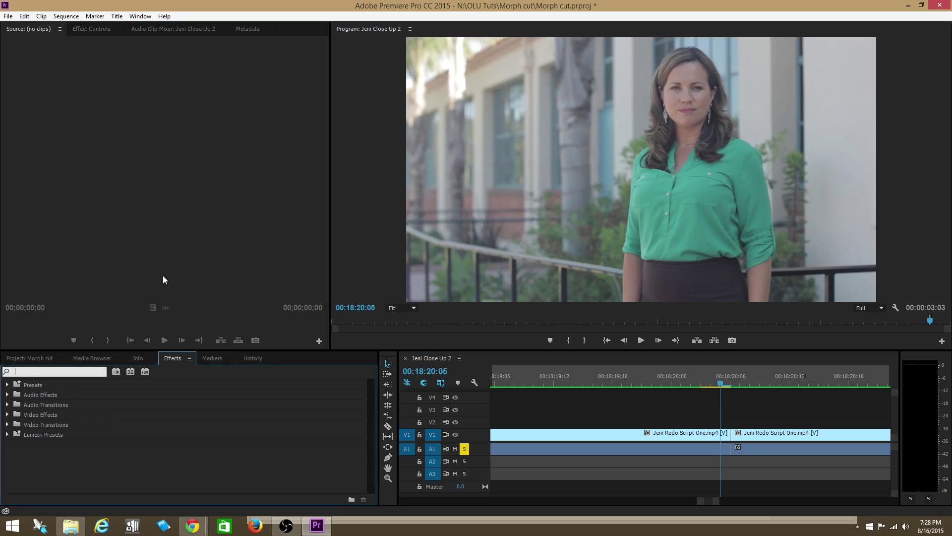
{"action": "type", "text": "mo"}
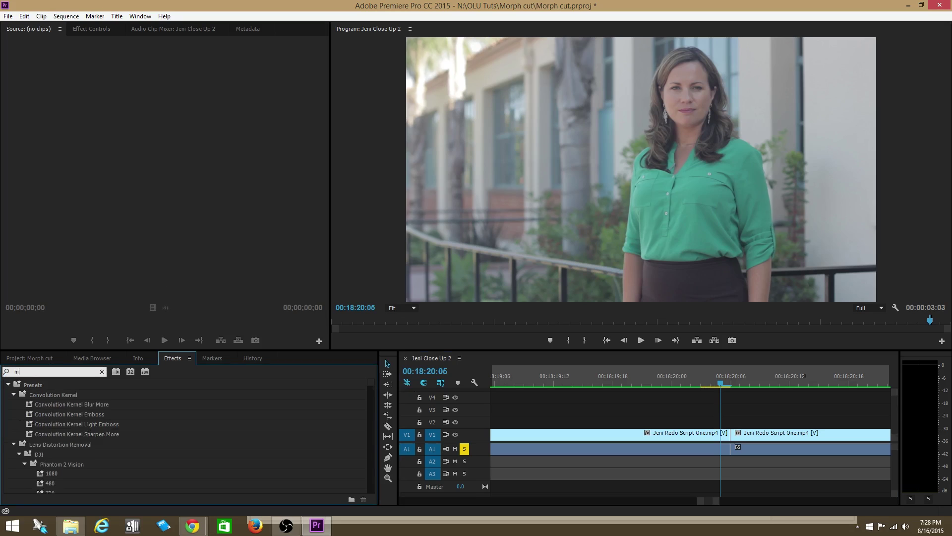
{"action": "type", "text": "r"}
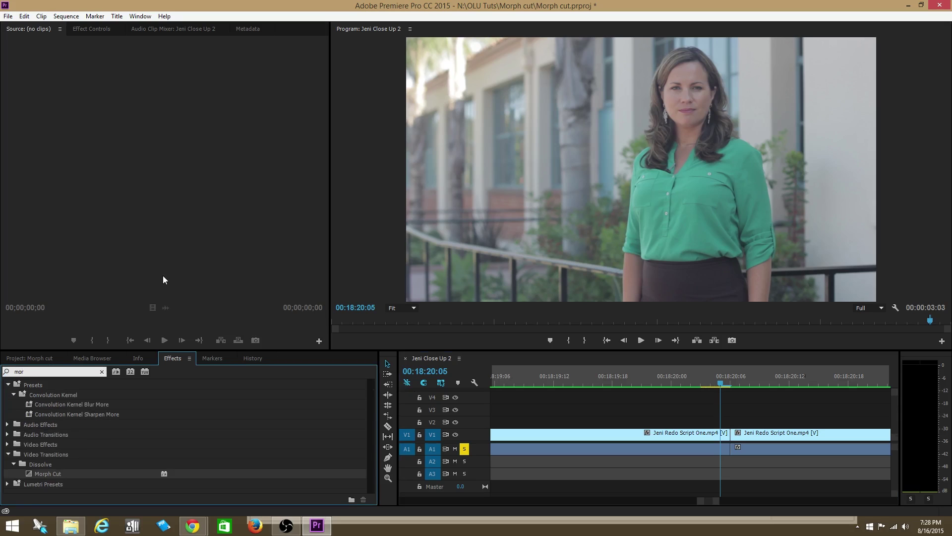
{"action": "type", "text": "p"}
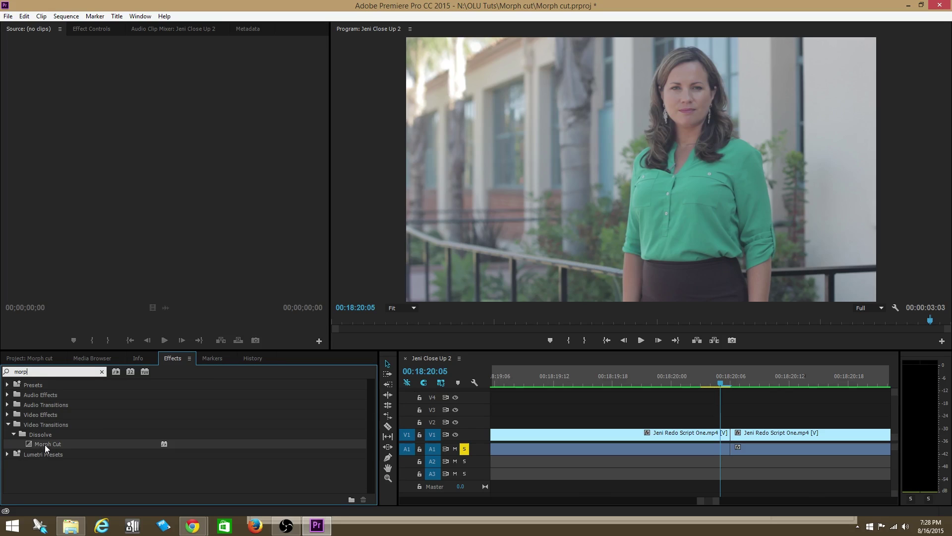
{"action": "left_click_drag", "start_coordinate": [44, 444], "coordinate": [733, 436]}
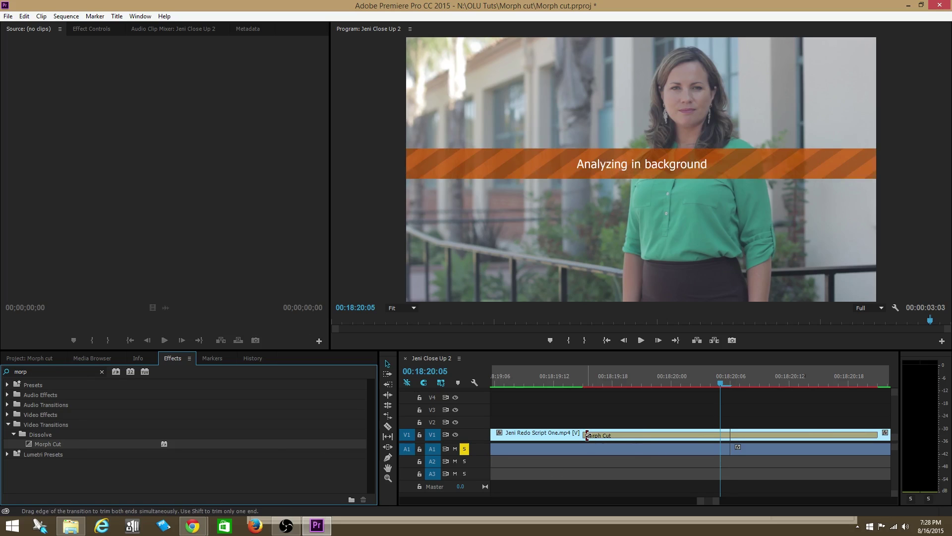
{"action": "left_click_drag", "start_coordinate": [588, 435], "coordinate": [702, 431]}
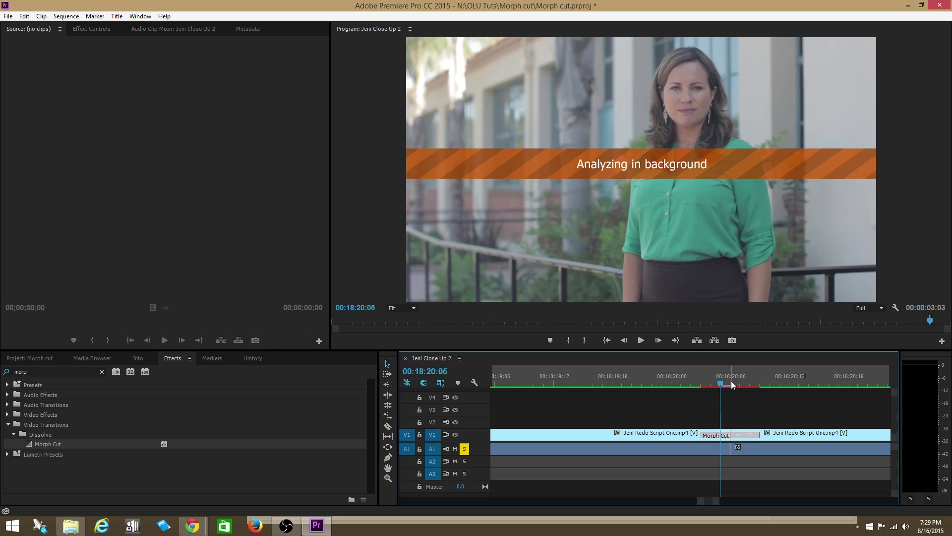
- Scrub the playhead back before the trimmed Morph Cut to check the transition
{"action": "left_click_drag", "start_coordinate": [710, 382], "coordinate": [611, 380]}
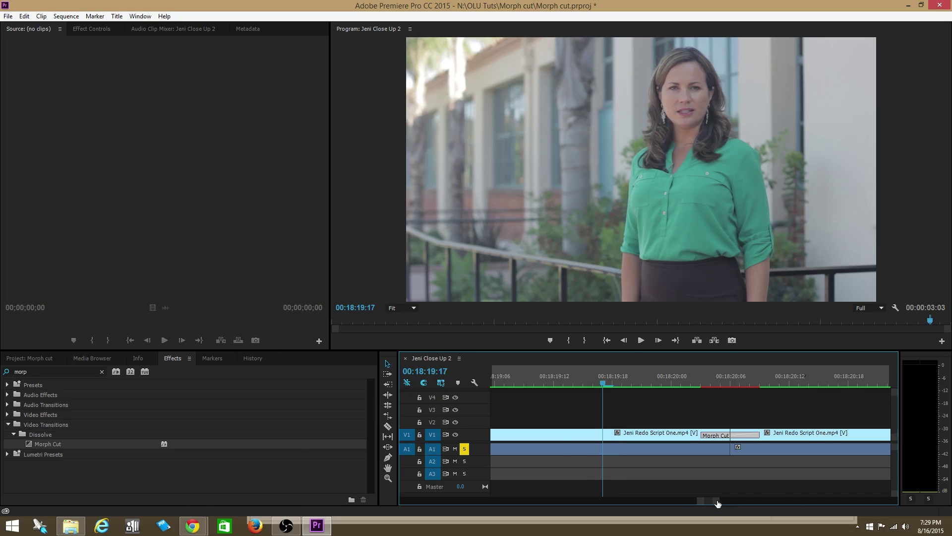
{"action": "left_click_drag", "start_coordinate": [719, 501], "coordinate": [727, 501]}
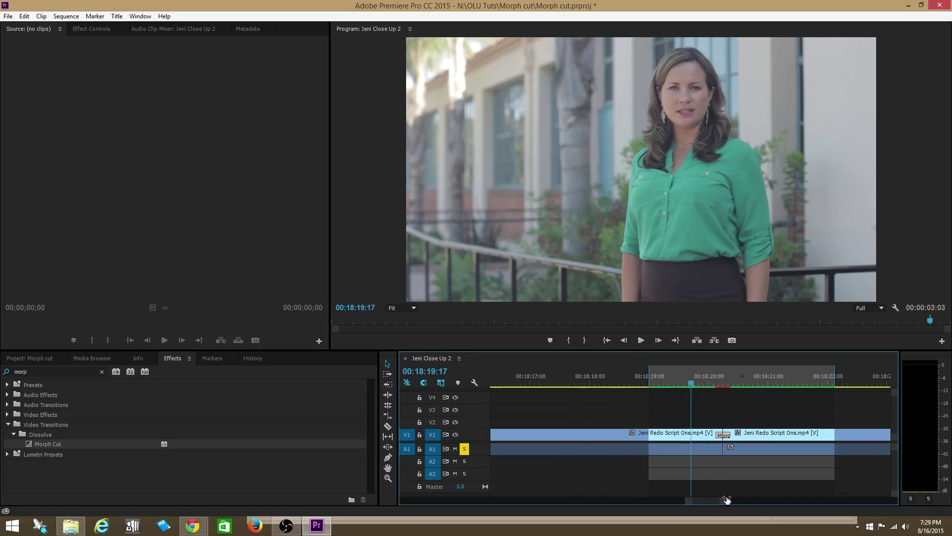
- Render the sequence from in to out and play it from just before the transition
{"action": "left_click", "coordinate": [66, 16]}
{"action": "left_click", "coordinate": [81, 53]}
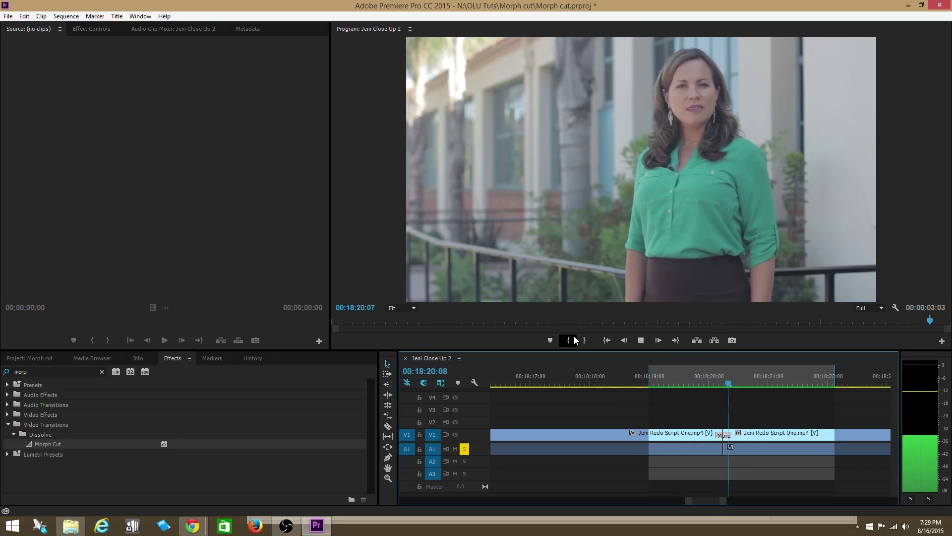
{"action": "left_click_drag", "start_coordinate": [668, 382], "coordinate": [619, 383]}
{"action": "left_click", "coordinate": [641, 341]}
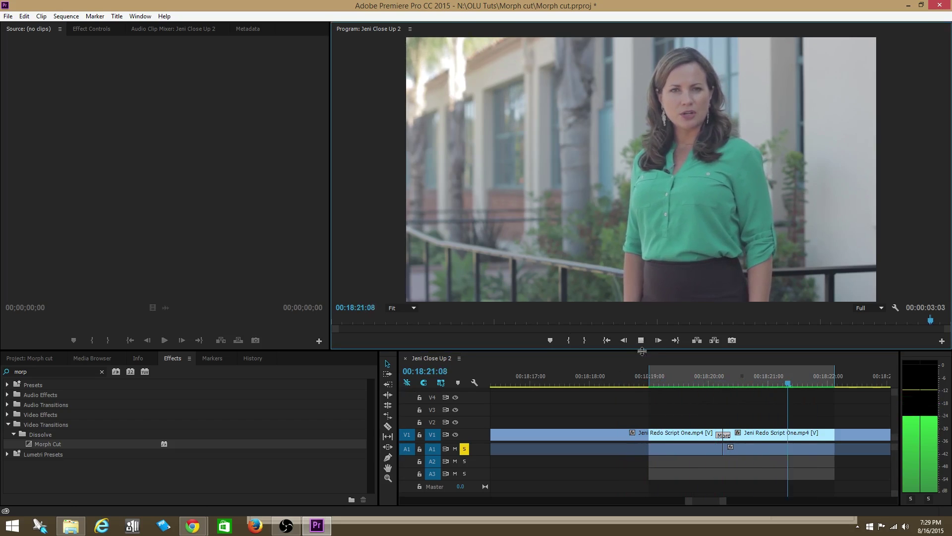
- Replay the cut from 18:18:20 and step through the Morph Cut frames
{"action": "left_click", "coordinate": [640, 377]}
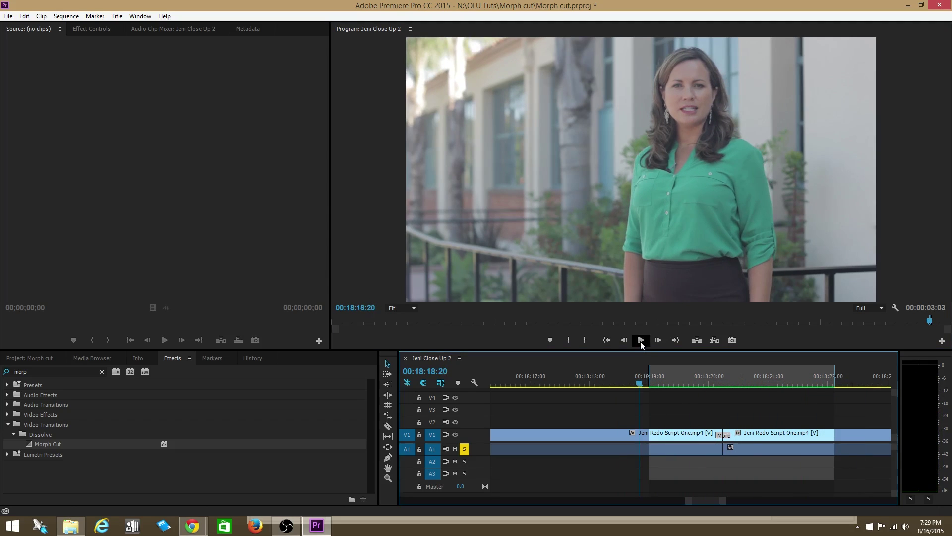
{"action": "left_click", "coordinate": [641, 341]}
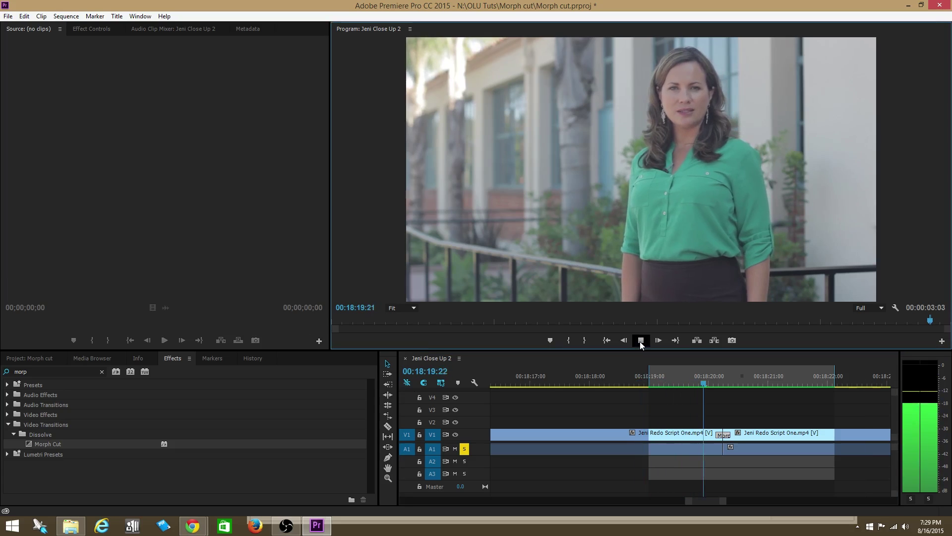
{"action": "left_click", "coordinate": [641, 341]}
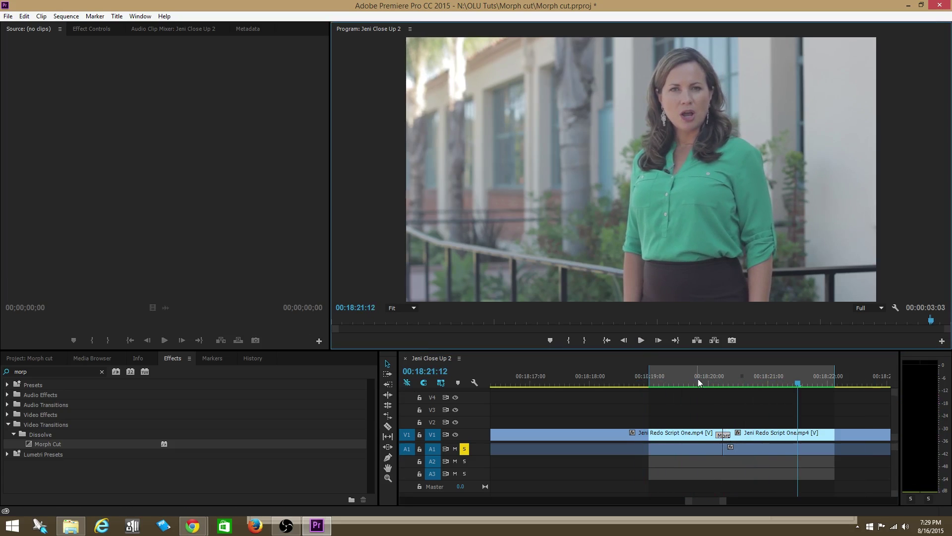
{"action": "left_click_drag", "start_coordinate": [698, 379], "coordinate": [663, 387]}
{"action": "left_click", "coordinate": [644, 342]}
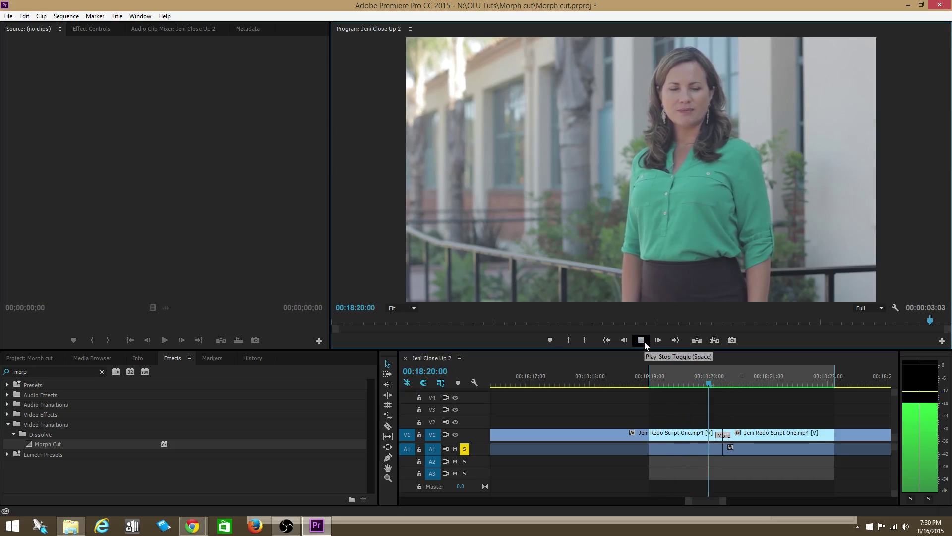
- Stop playback and delete the Morph Cut transition from V1
{"action": "left_click", "coordinate": [641, 340]}
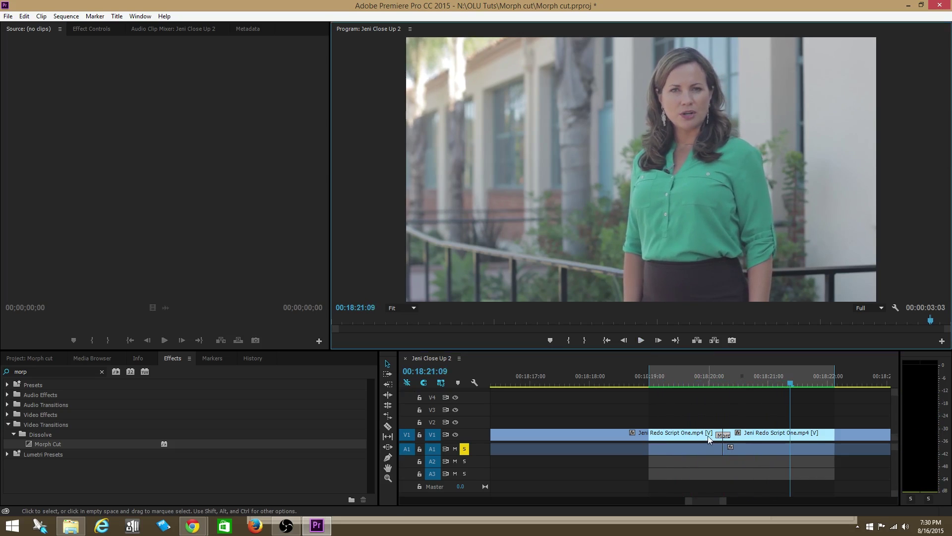
{"action": "left_click", "coordinate": [726, 435]}
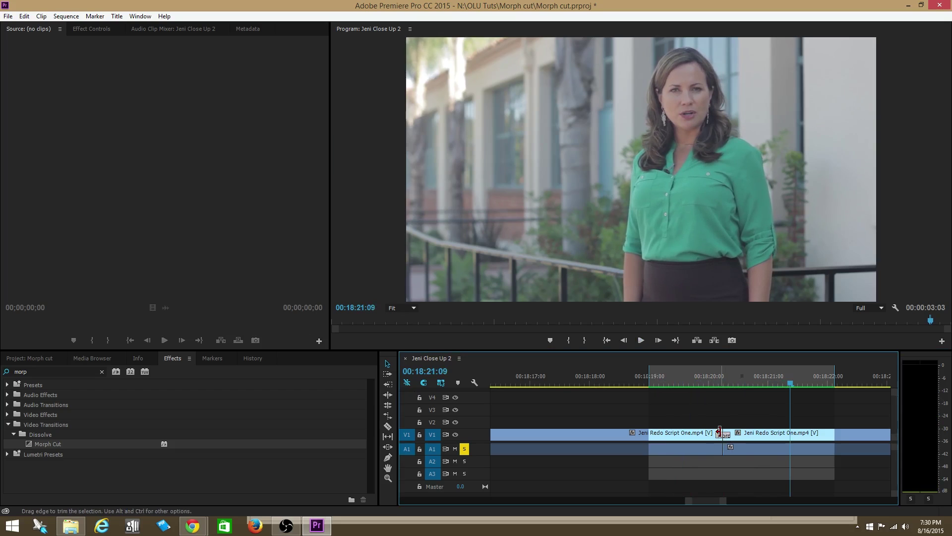
{"action": "key", "text": "Delete"}
- Play the plain jump cut from 18:19:03 for comparison
{"action": "left_click", "coordinate": [656, 378]}
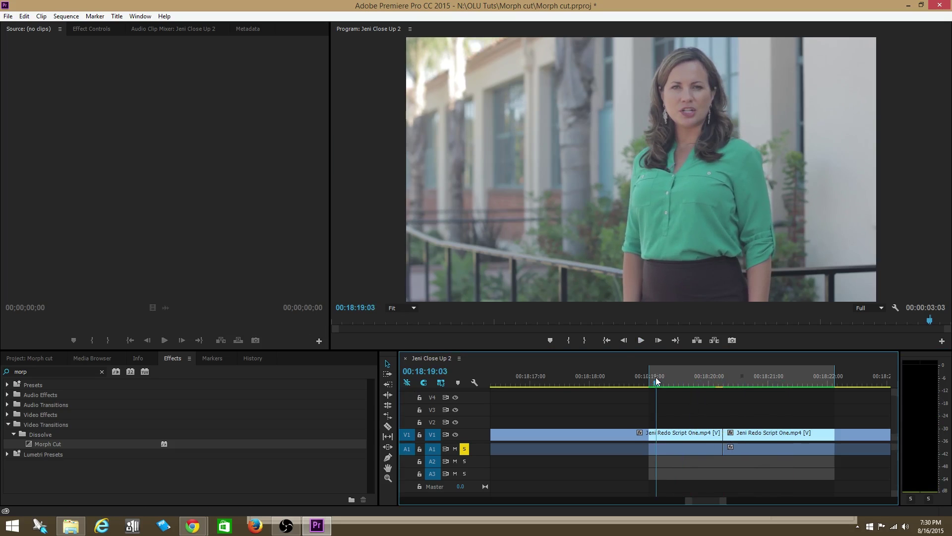
{"action": "left_click", "coordinate": [641, 341]}
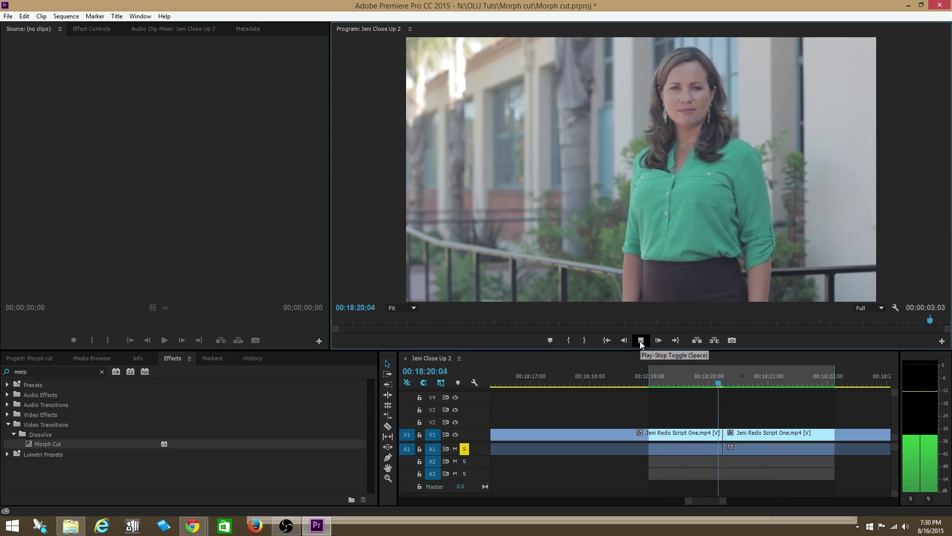
{"action": "left_click", "coordinate": [640, 340]}
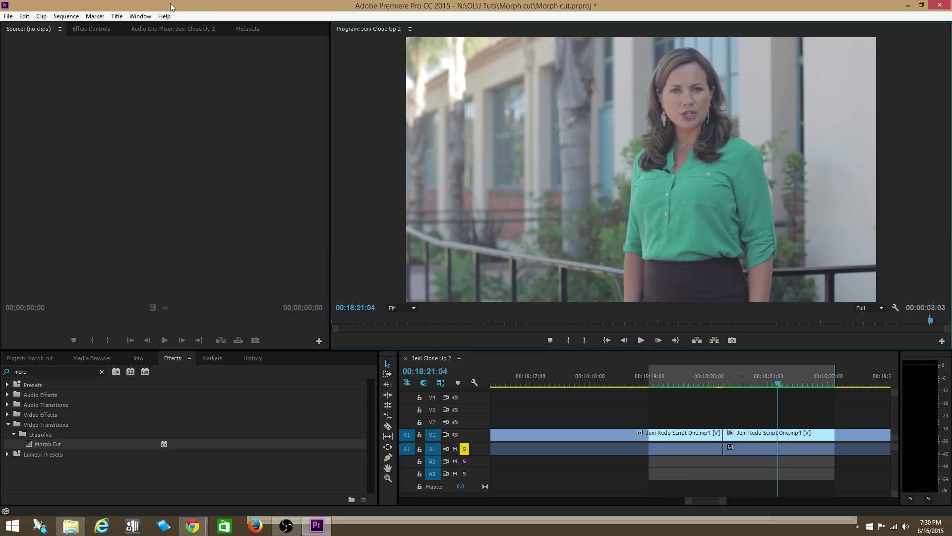
{"action": "left_click", "coordinate": [41, 16]}
- Undo the deletion to restore the Morph Cut, save the project, and play from 18:19:02
{"action": "mouse_move", "coordinate": [30, 19]}
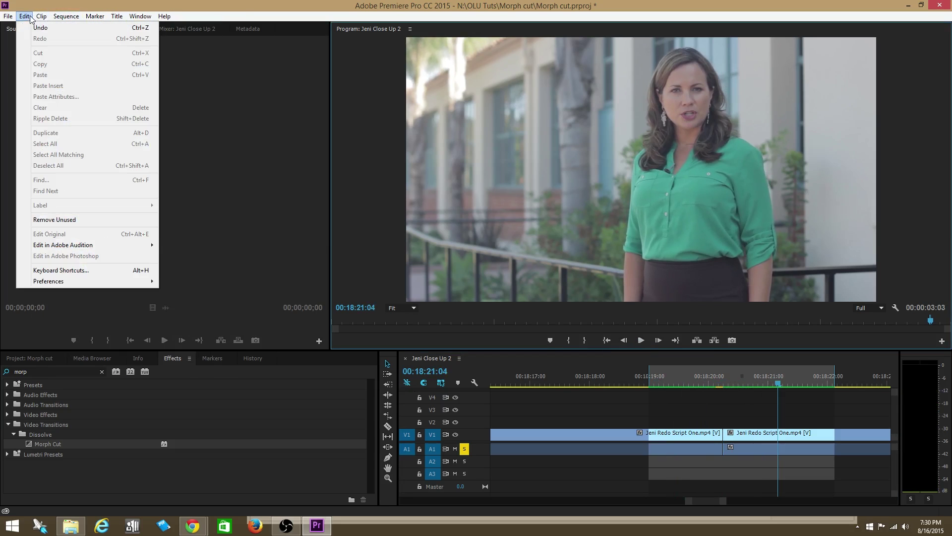
{"action": "left_click", "coordinate": [40, 27]}
{"action": "key", "text": "ctrl+s"}
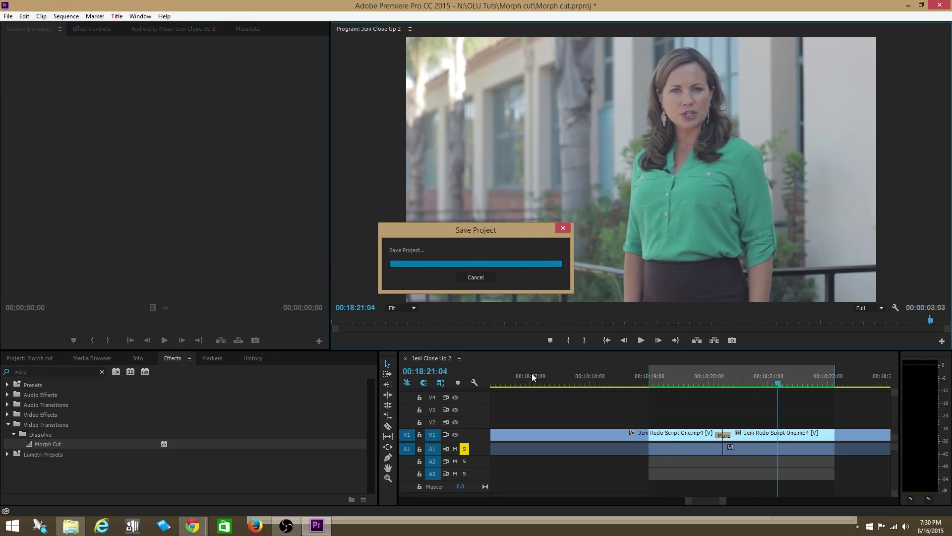
{"action": "left_click", "coordinate": [654, 380]}
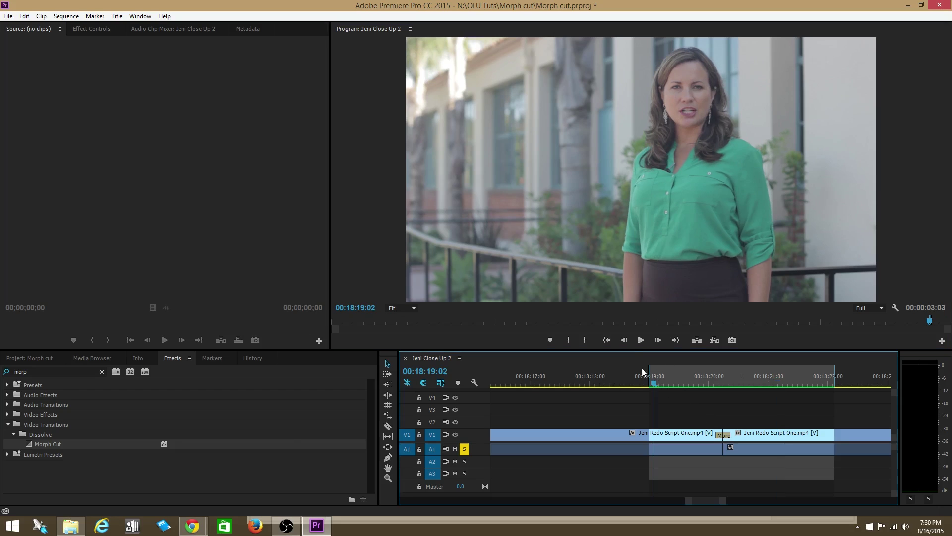
{"action": "left_click", "coordinate": [638, 344]}
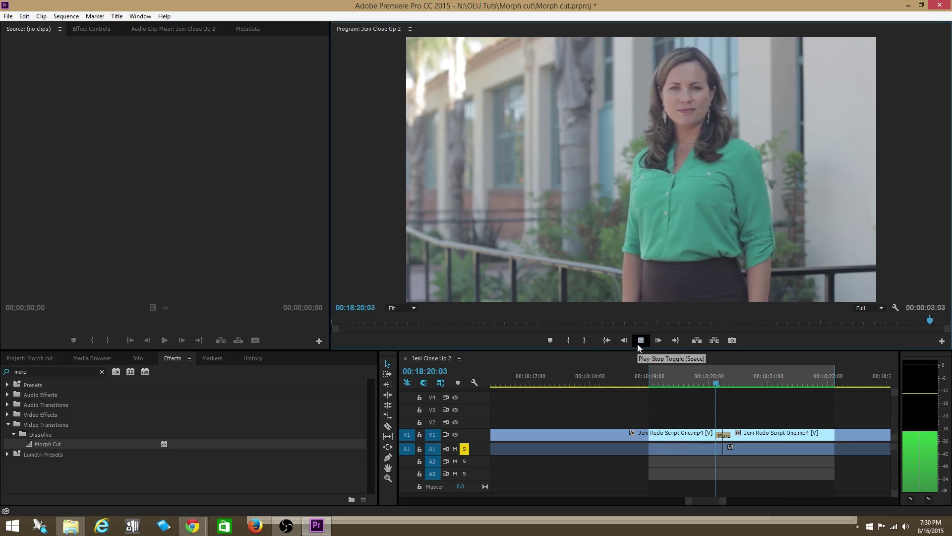